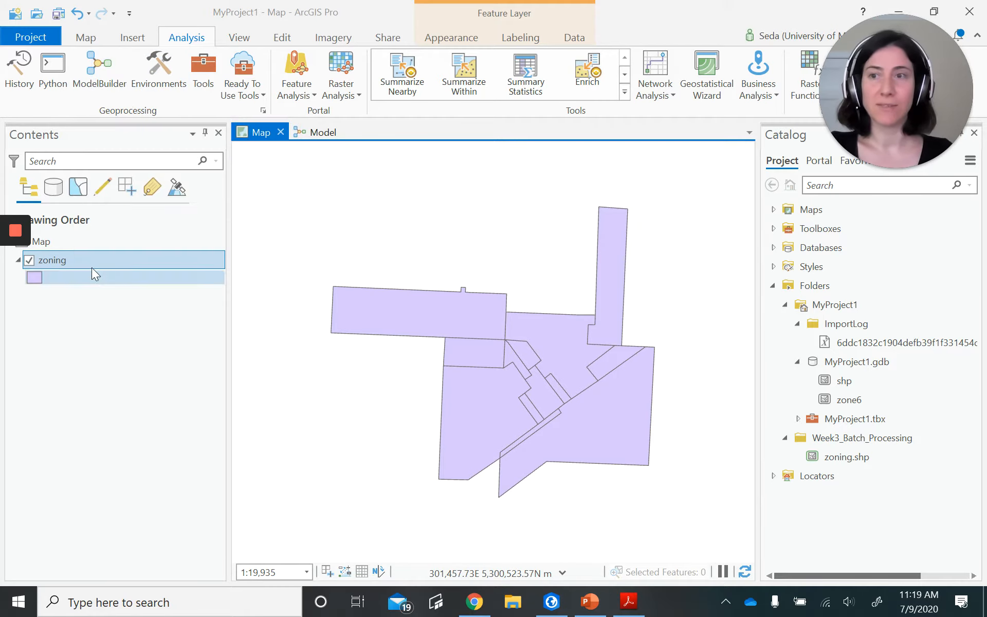
- Examine the zoning layer's attribute table and highlight the Industrial and Mixed Commercial records on the map before closing the table
right_click(81, 257)
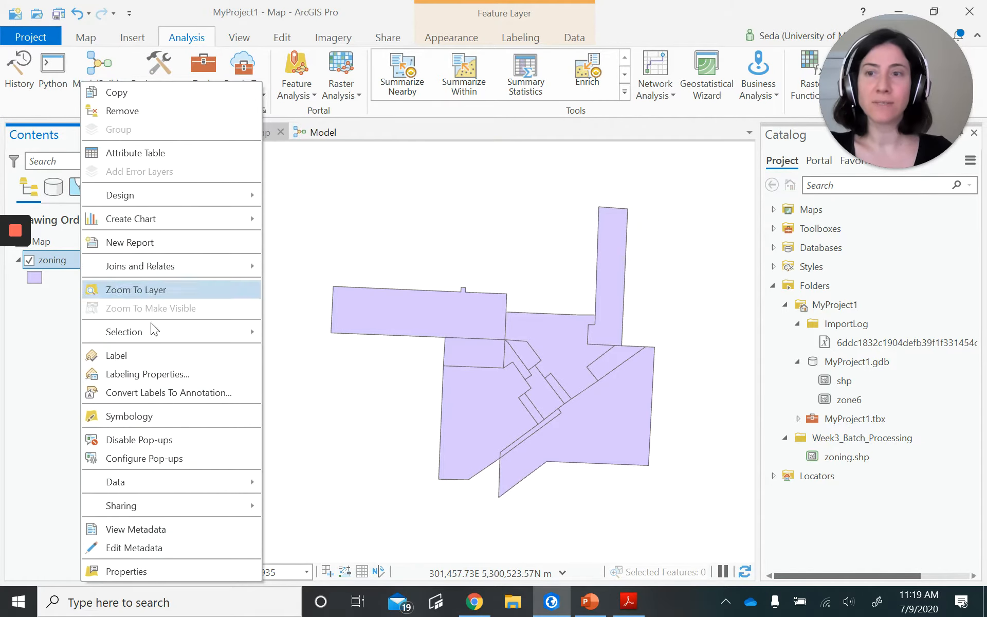
click(155, 152)
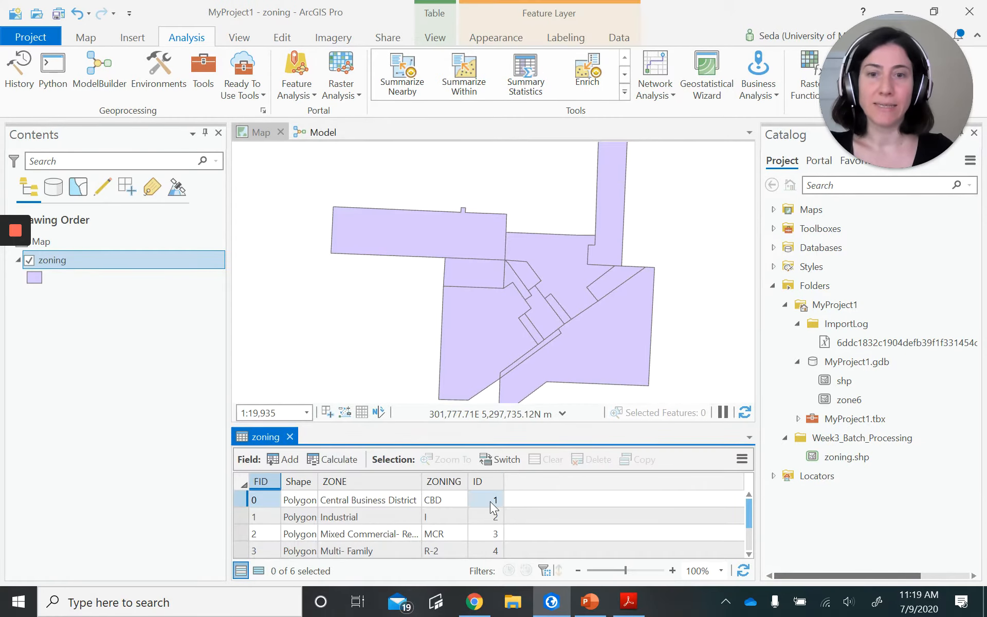
scroll(489, 502, down, 1)
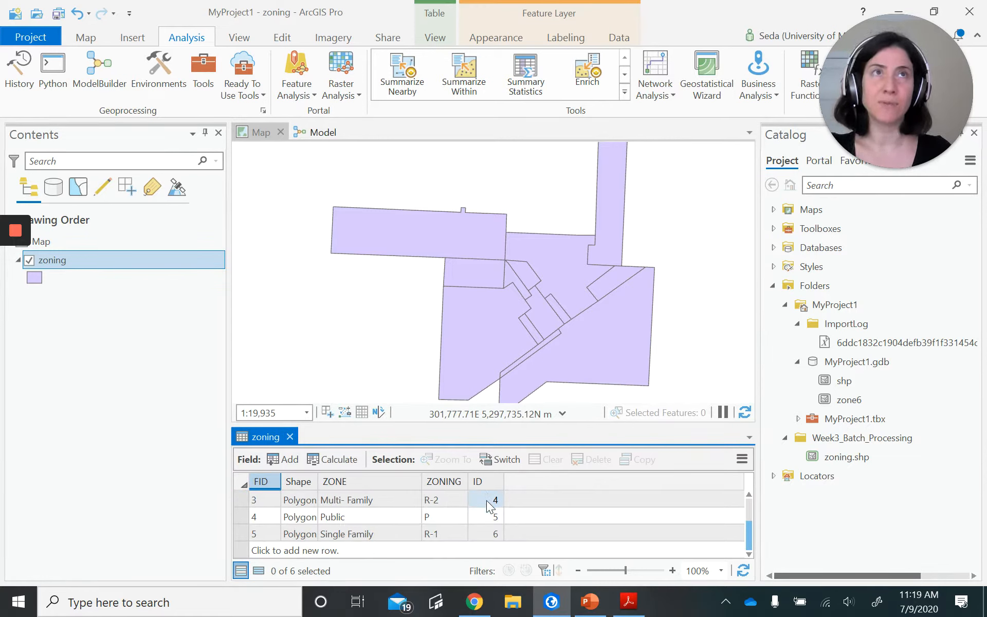
scroll(488, 500, up, 1)
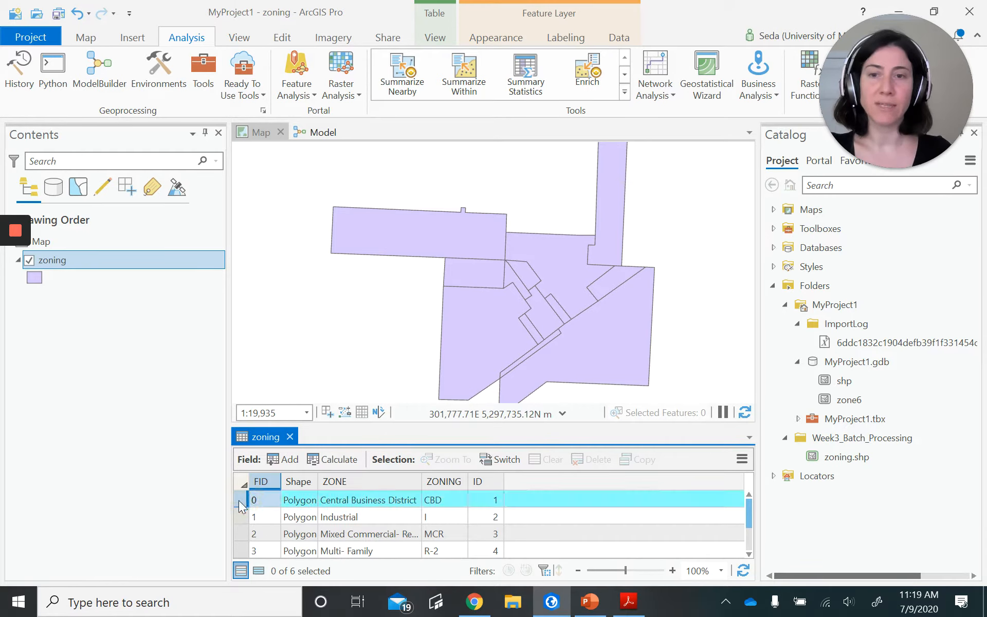
click(239, 517)
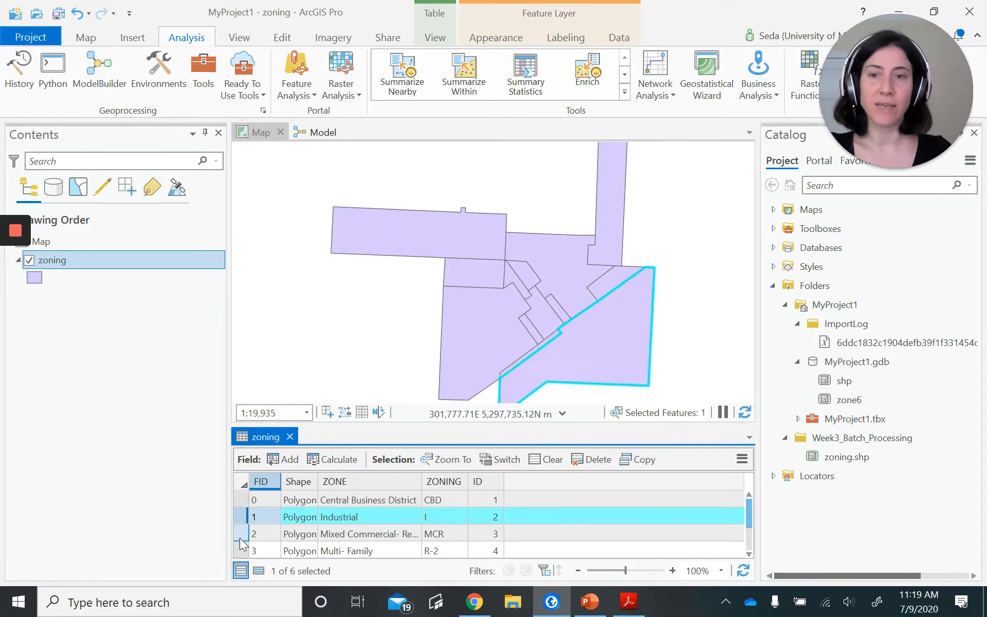
click(240, 538)
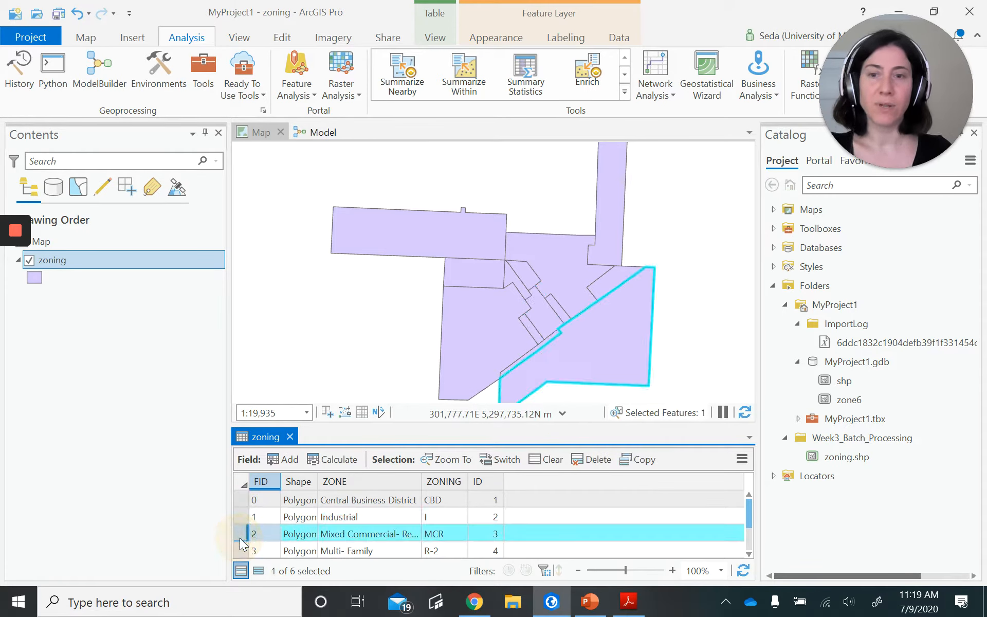
click(292, 437)
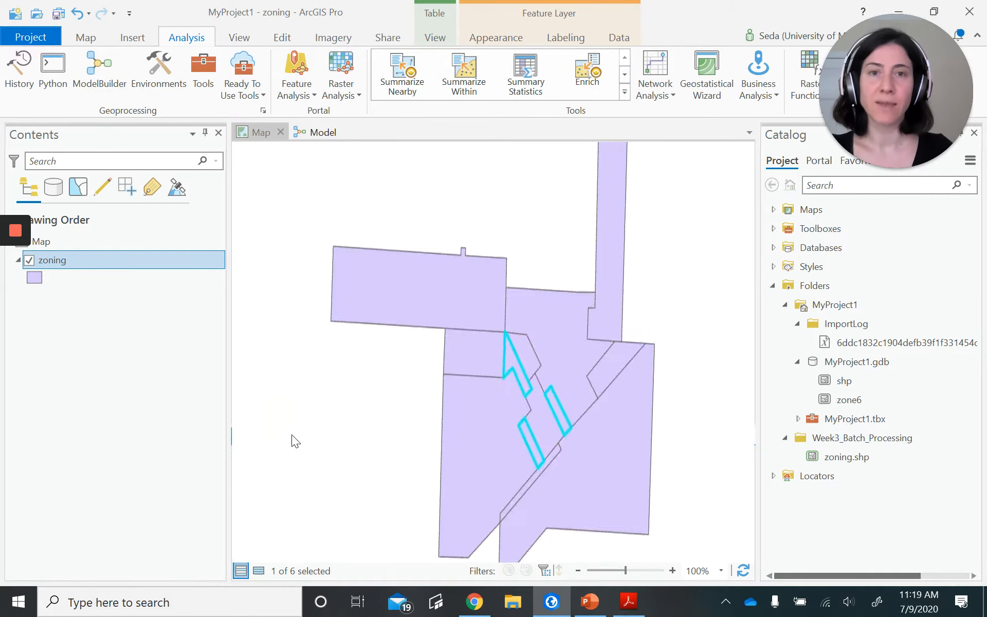
- Clear the feature selection on the zoning layer
click(116, 259)
right_click(116, 259)
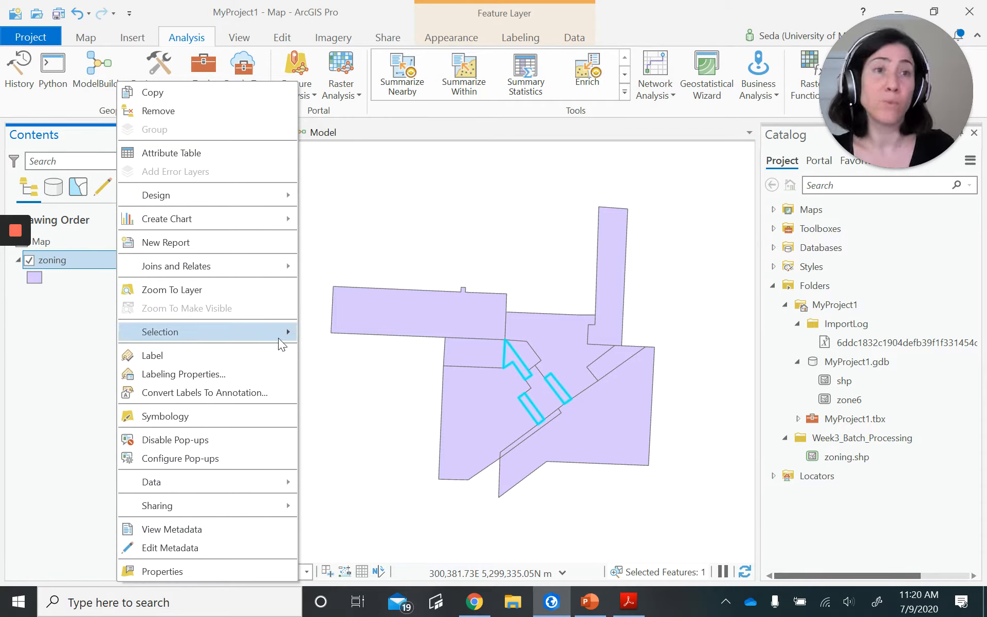
mouse_move(287, 332)
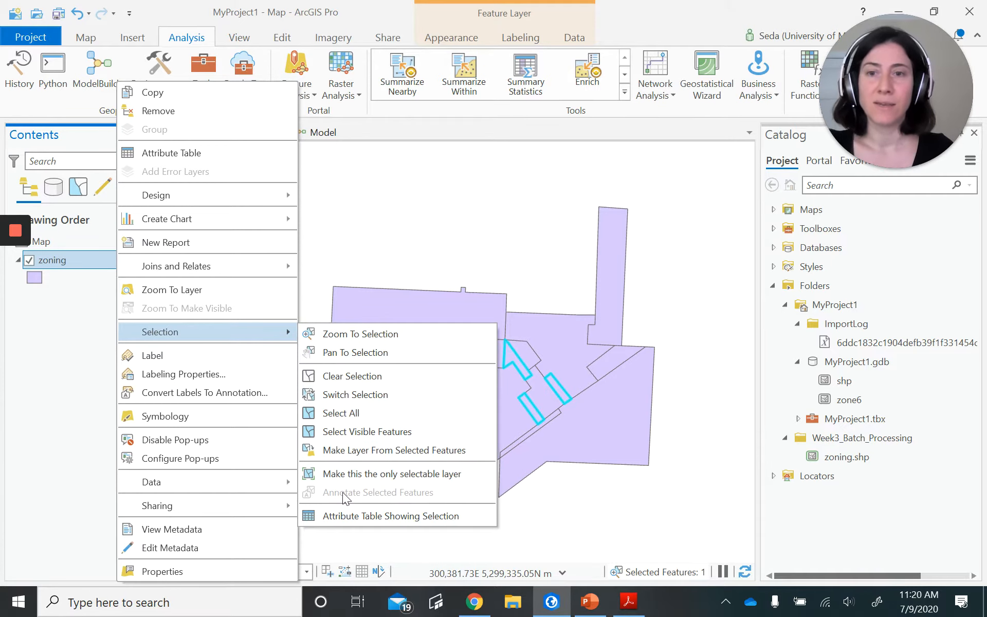
click(365, 376)
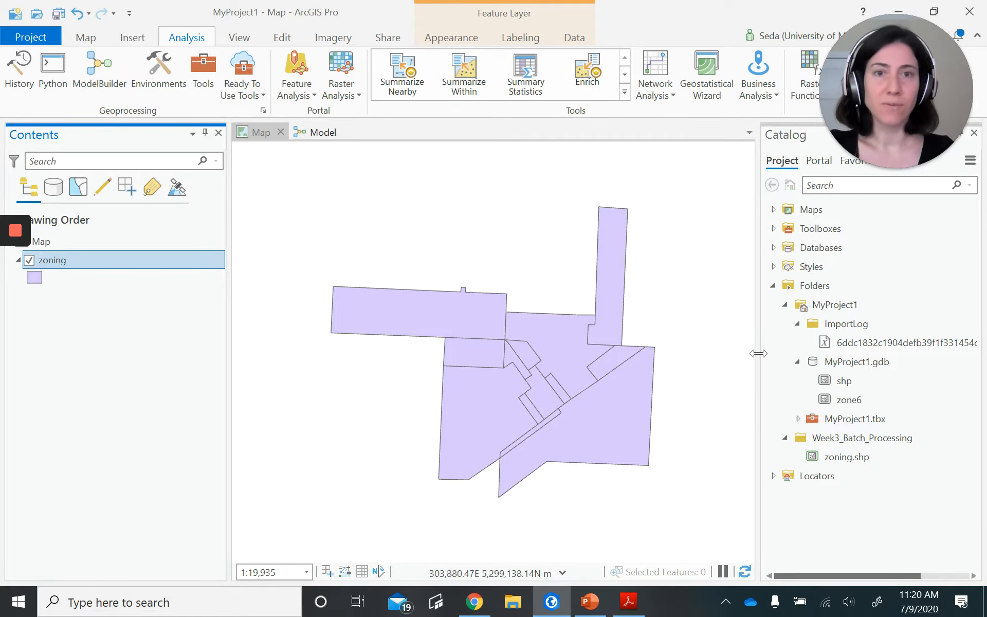
- Create a new model containing the zoning layer and an Iterate Field Values iterator
click(95, 83)
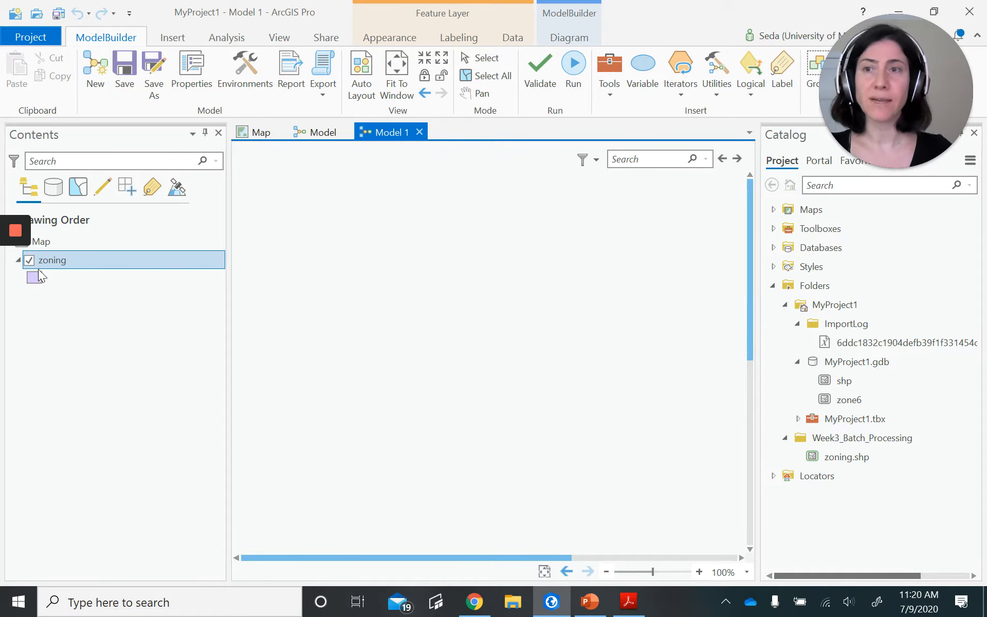
drag(52, 265, 307, 297)
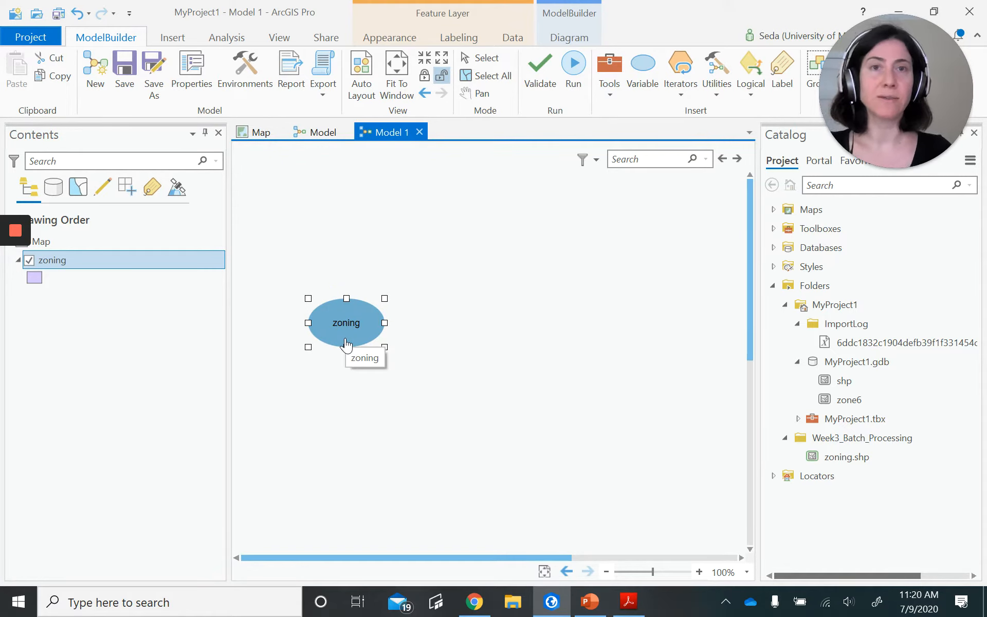
click(674, 88)
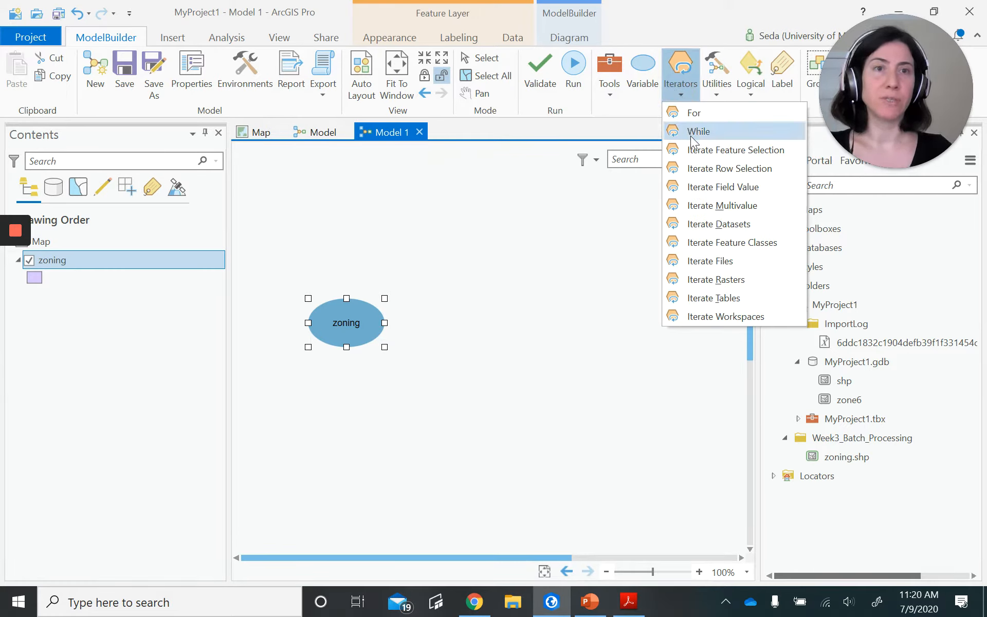
click(702, 185)
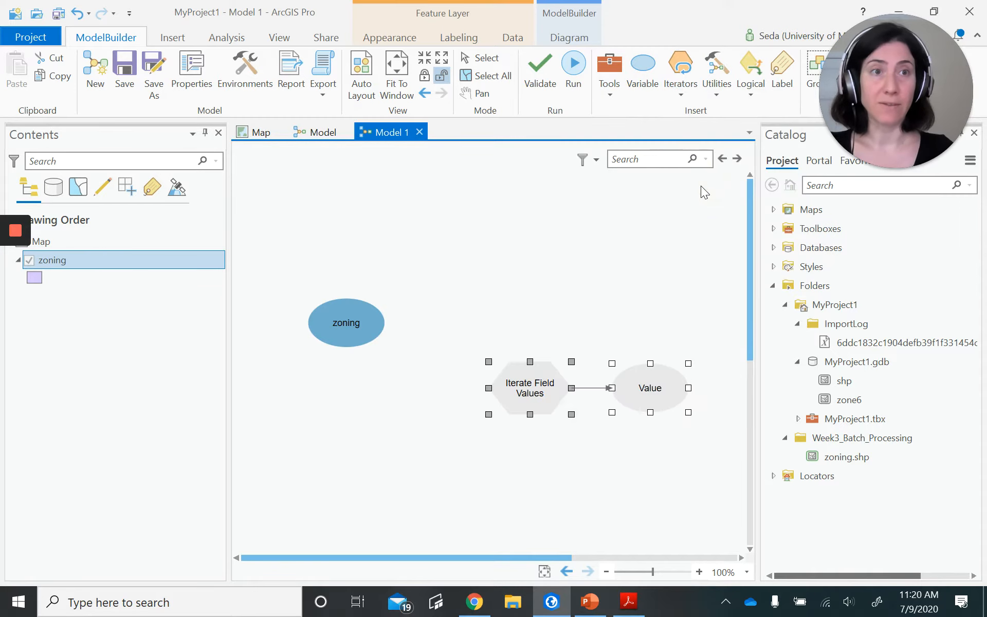
- Configure Iterate Field Values with the zoning model variable as input table and ID as field, and auto-arrange the diagram
double_click(523, 393)
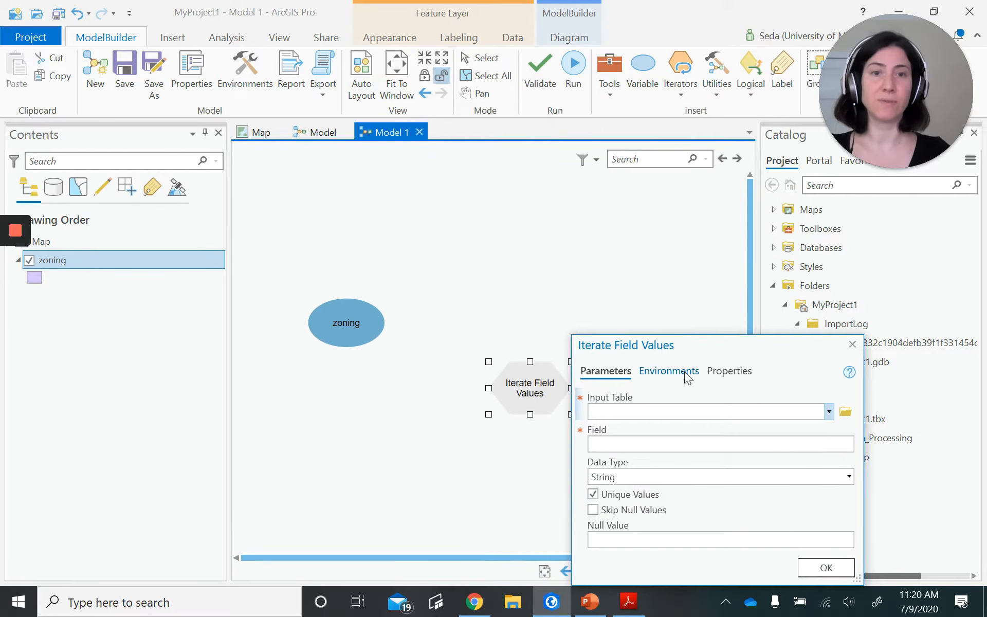
drag(721, 340, 530, 130)
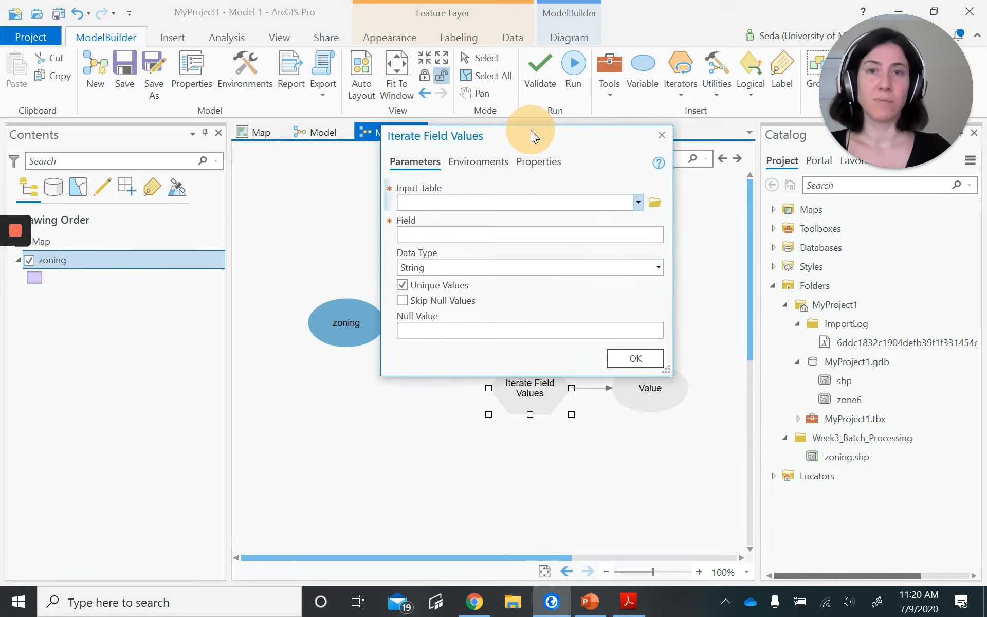
click(636, 208)
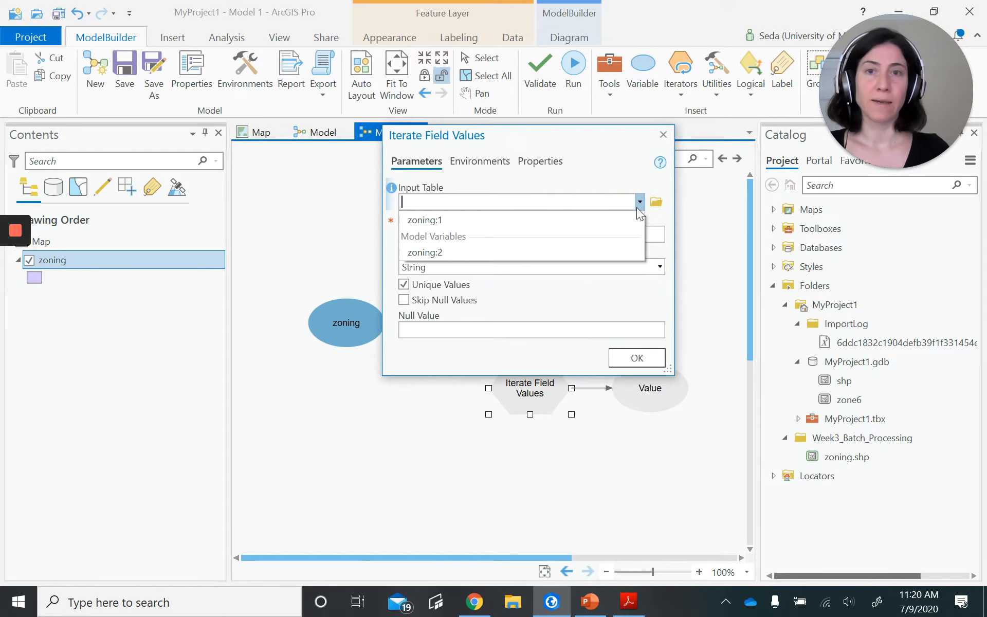
click(433, 251)
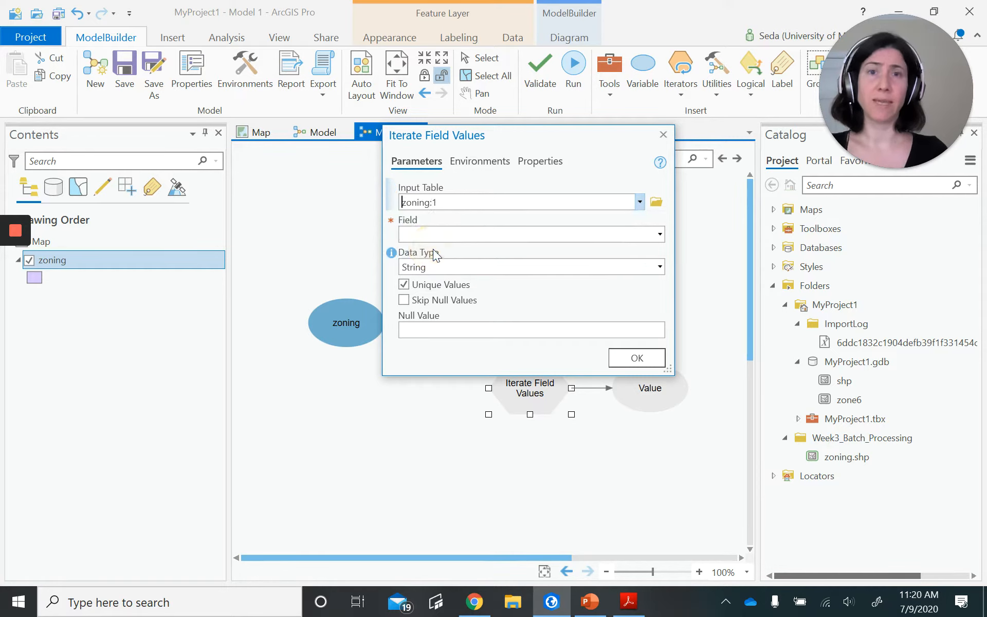
click(661, 238)
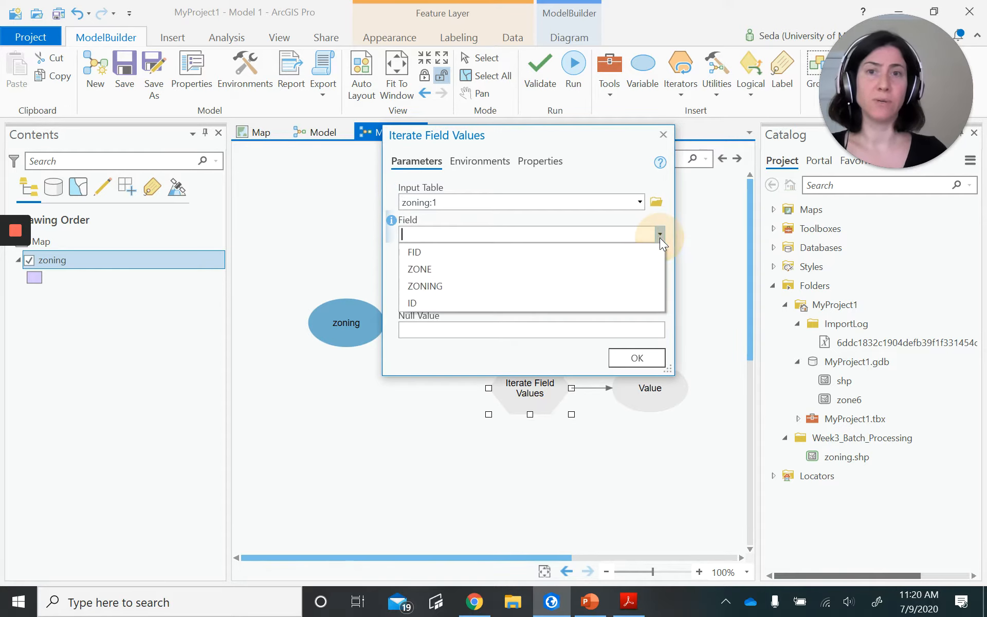
click(416, 303)
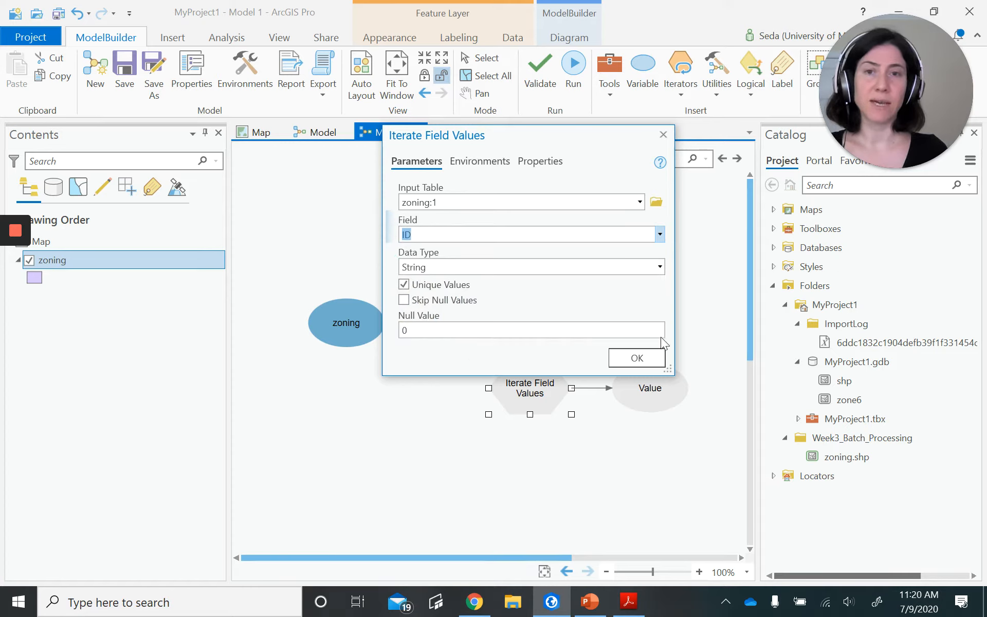
click(636, 358)
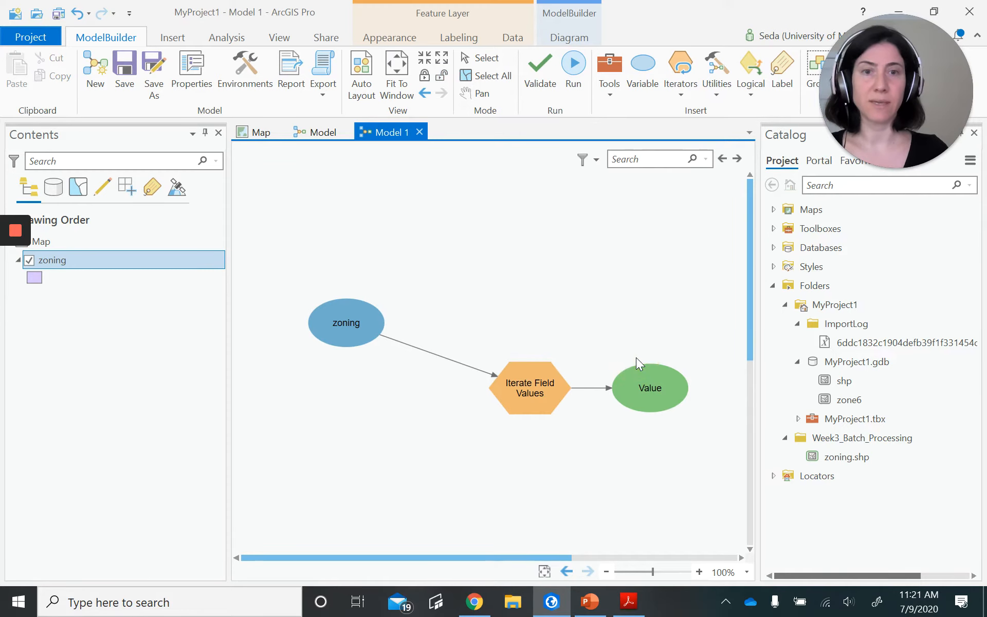
right_click(559, 475)
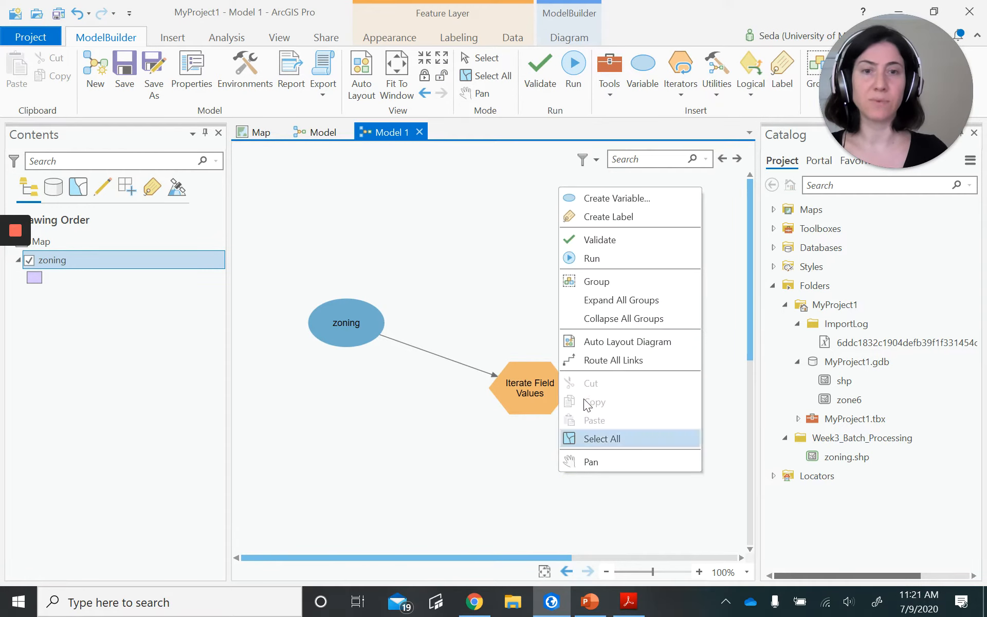
click(632, 342)
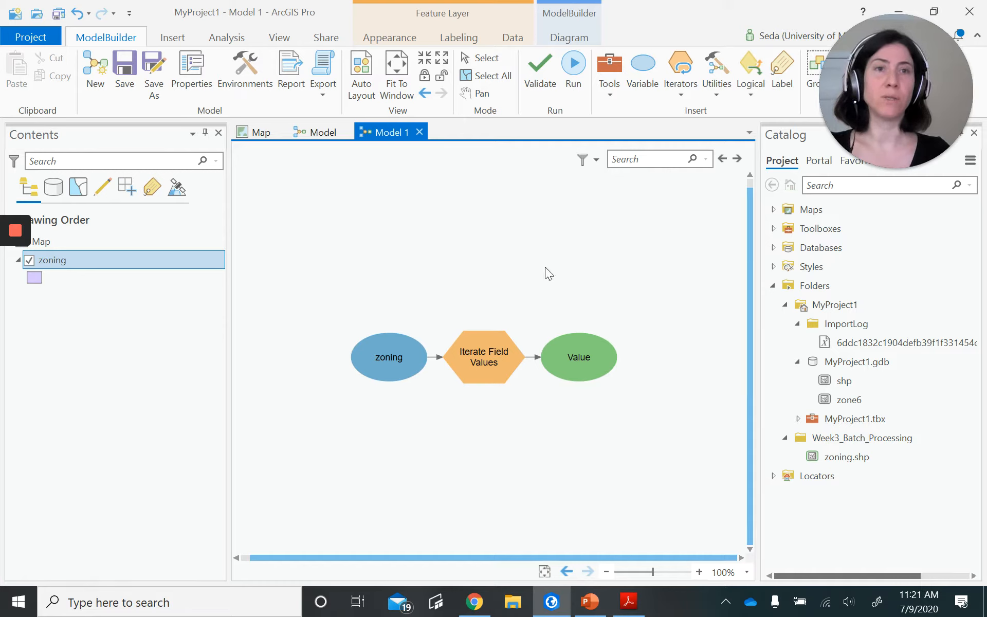
- Find the Select Layer By Attribute tool with the search "select layer by" and add it to the model
click(601, 89)
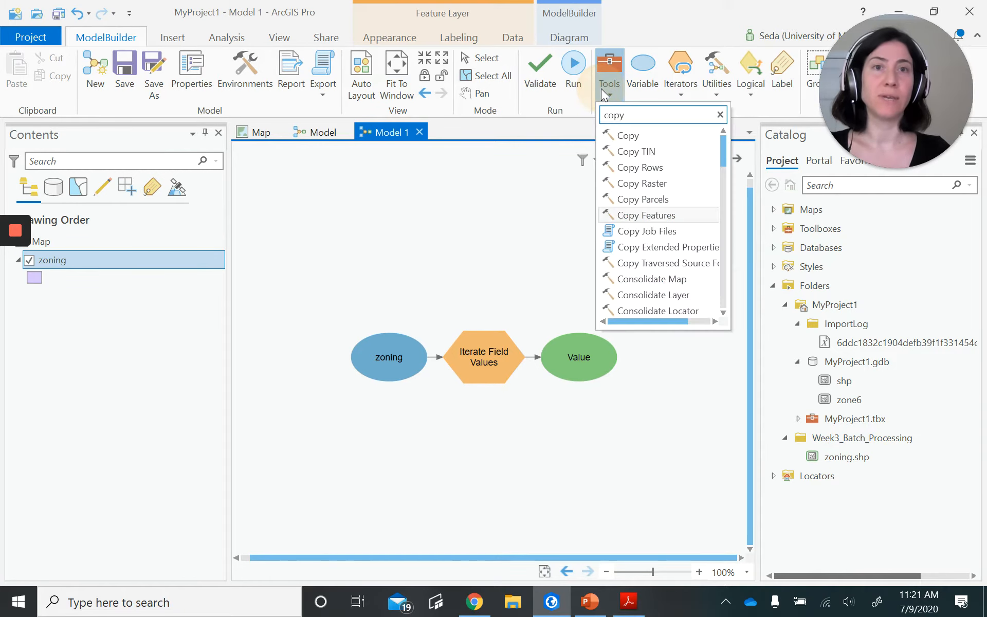
key(BackSpace)
key(BackSpace)
key(BackSpace)
key(BackSpace)
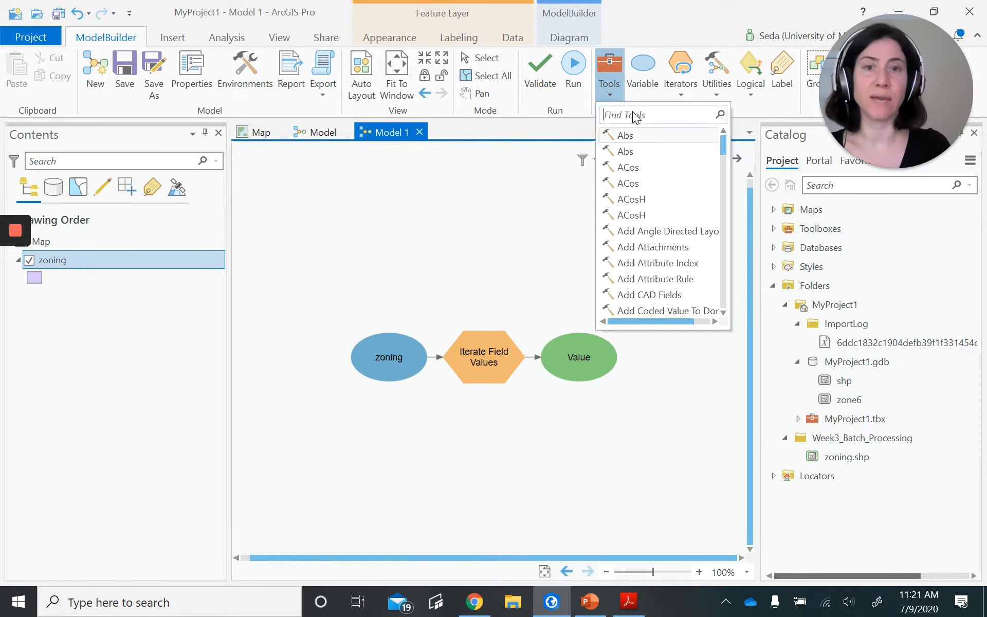
text(select)
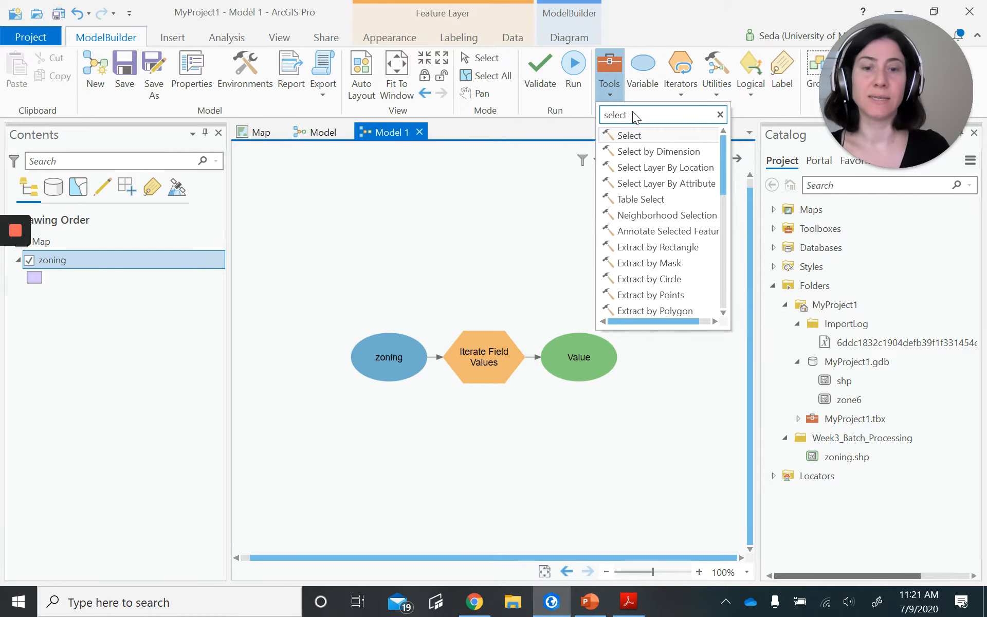
text( layer by)
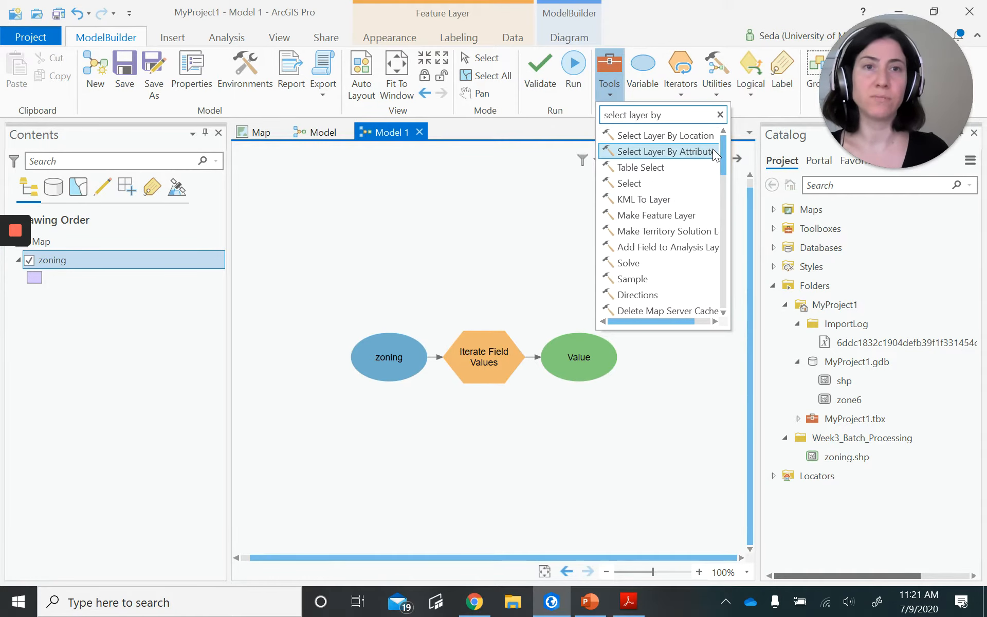
click(501, 227)
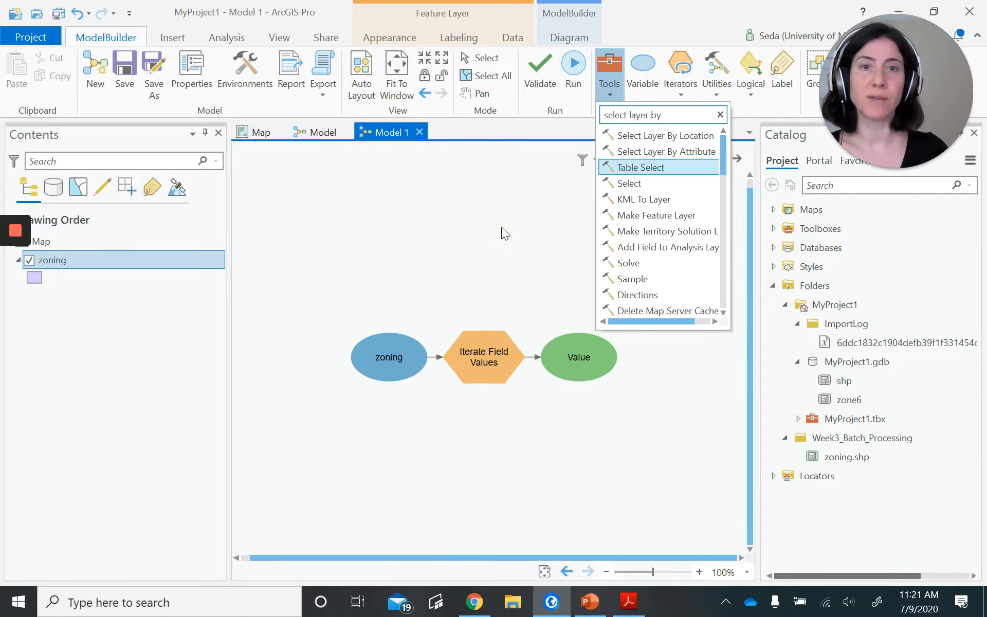
click(666, 151)
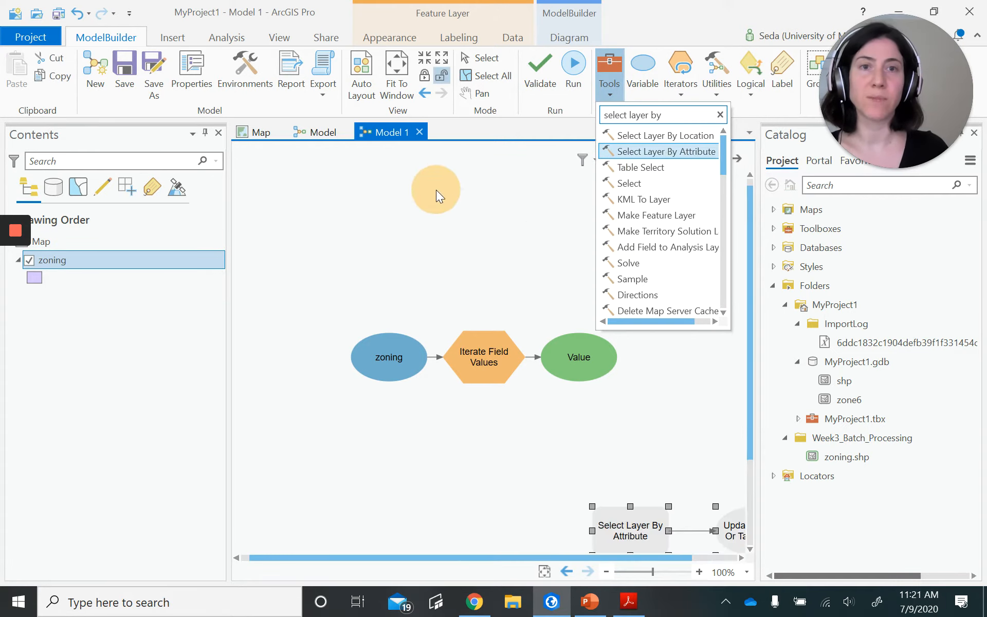
- Set the input rows of Select Layer By Attribute to the zoning model variable
click(614, 525)
double_click(615, 525)
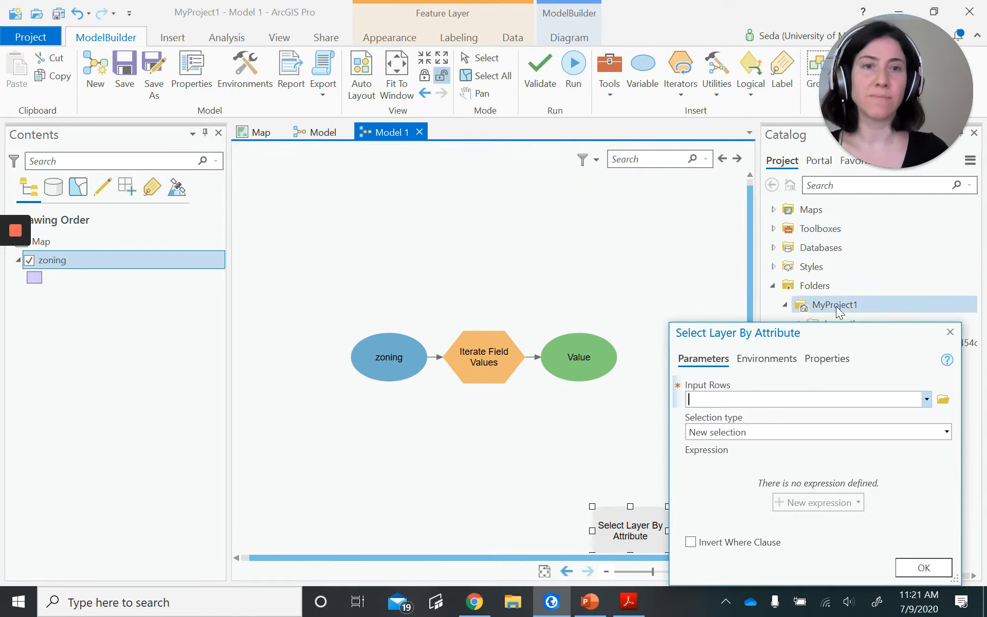
drag(828, 326, 569, 174)
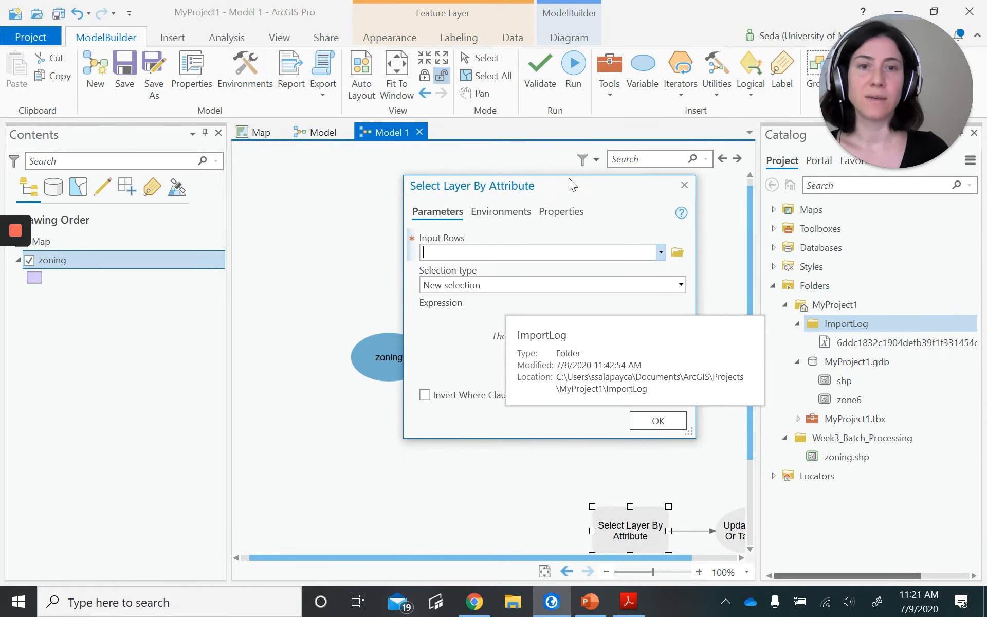
click(660, 252)
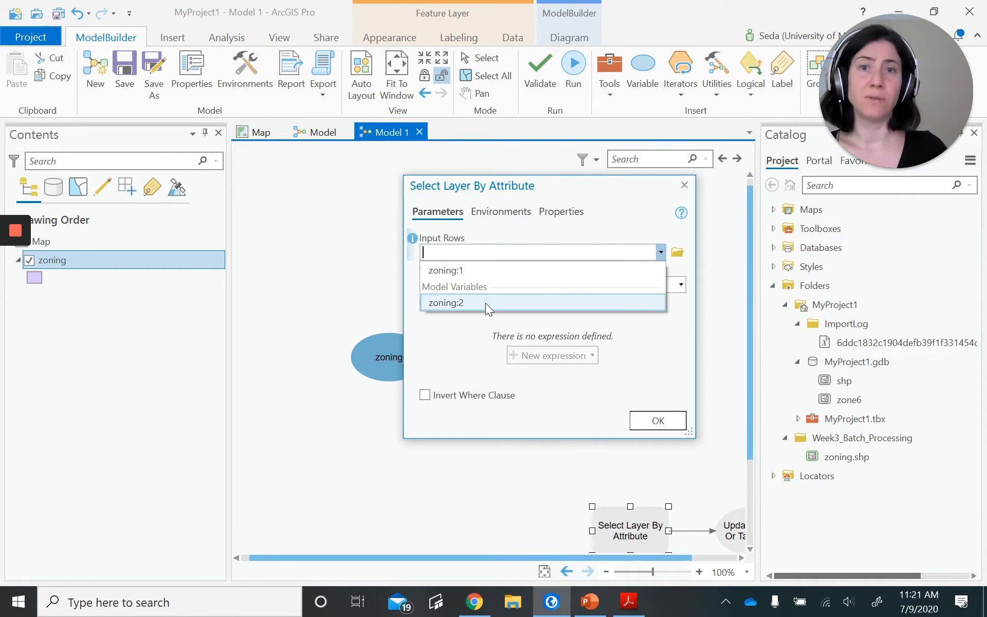
click(461, 302)
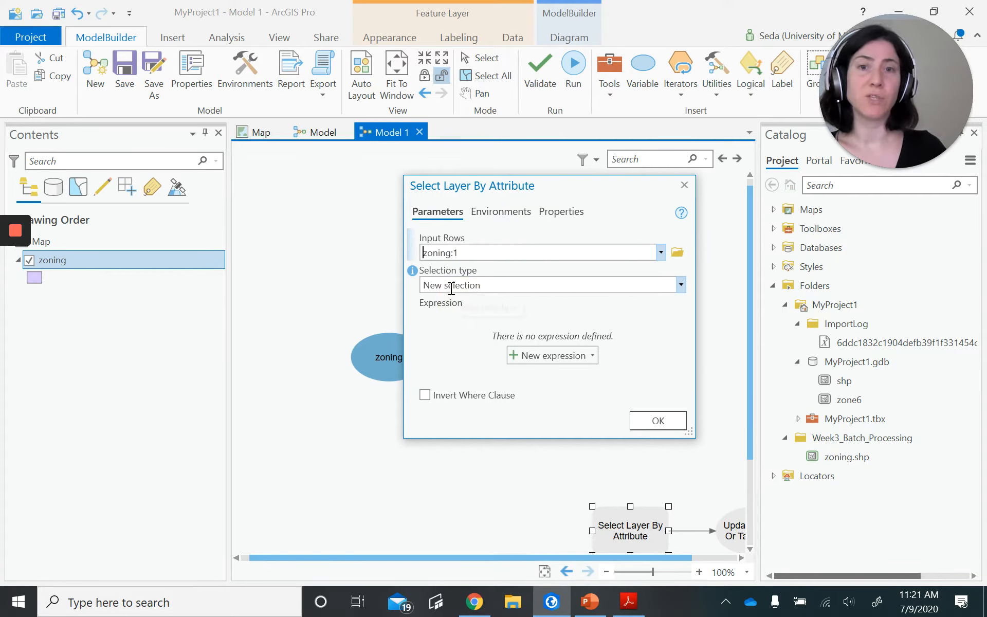
- Define the Select Layer By Attribute expression as ID is equal to %Value% with a new selection, and apply the tool settings
click(570, 358)
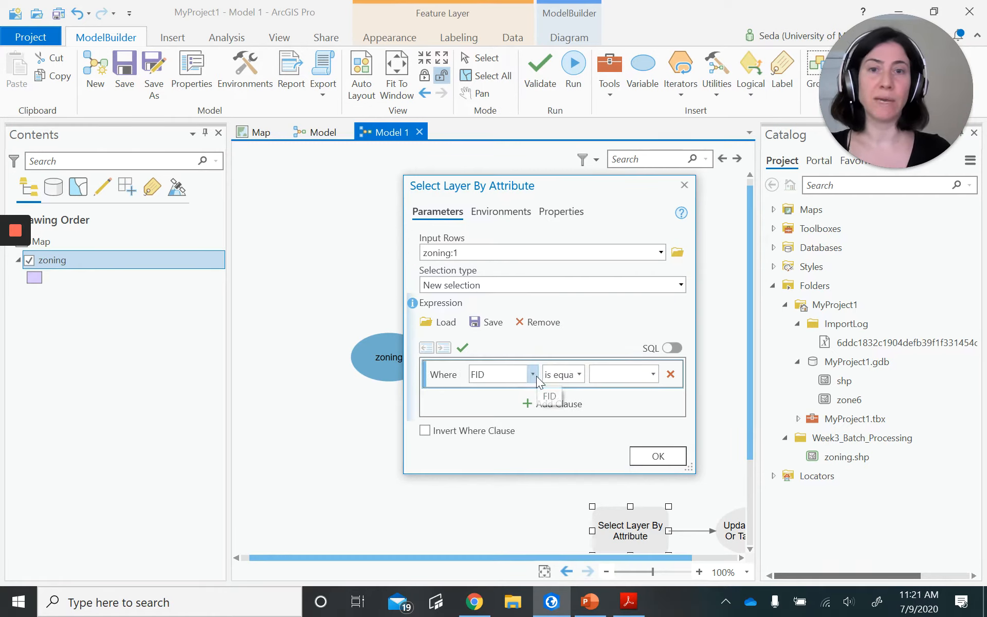
click(533, 373)
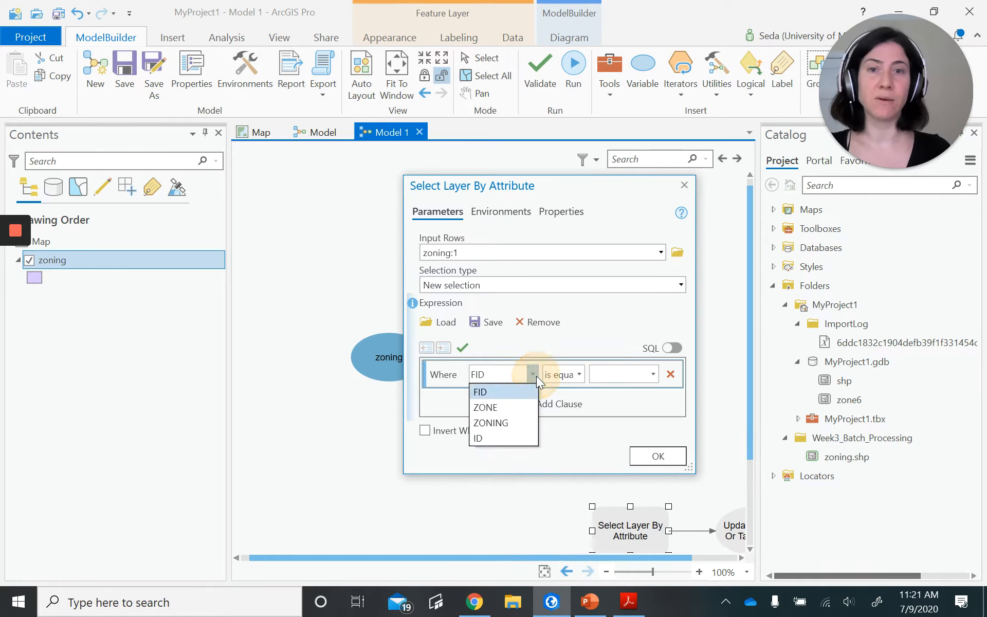
click(483, 438)
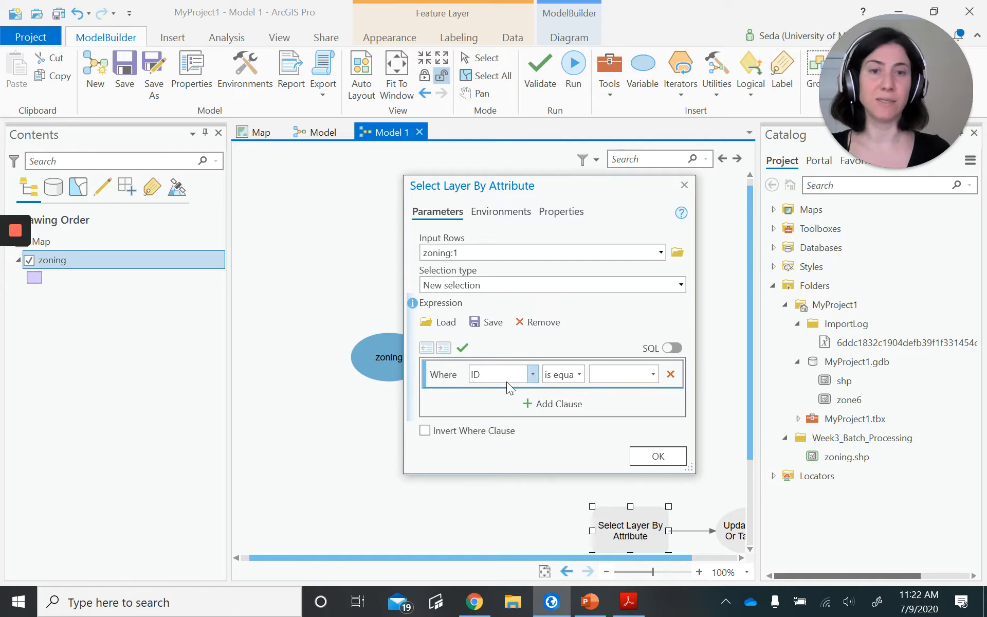
click(605, 373)
text(%)
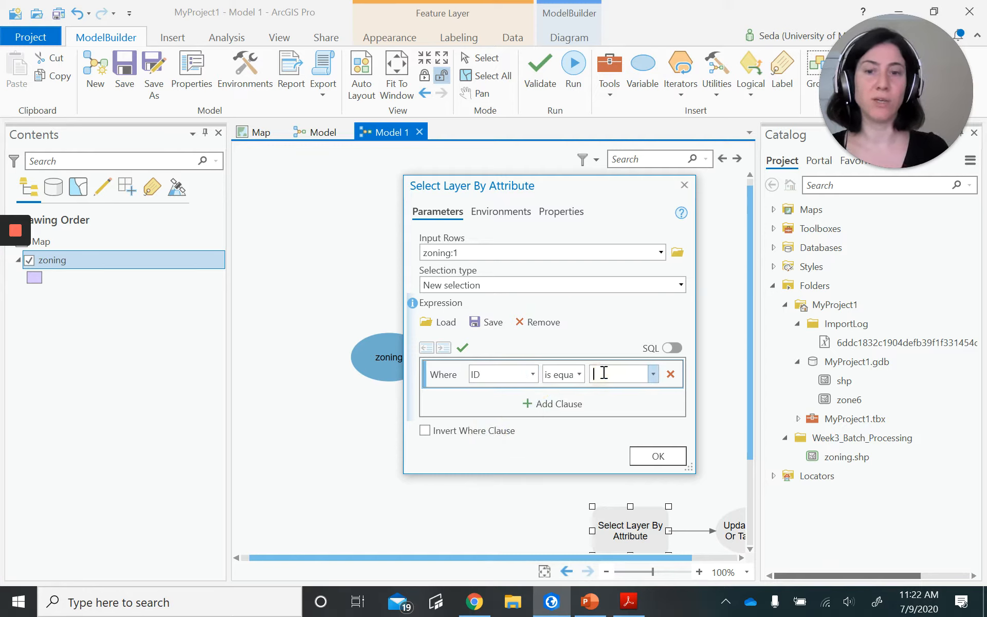
text(Value%)
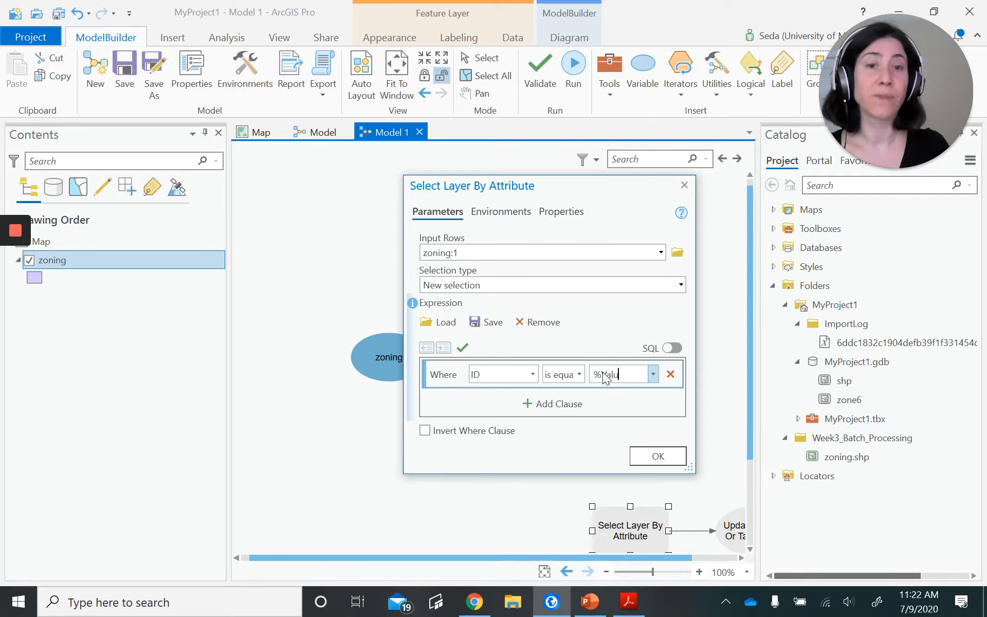
click(640, 455)
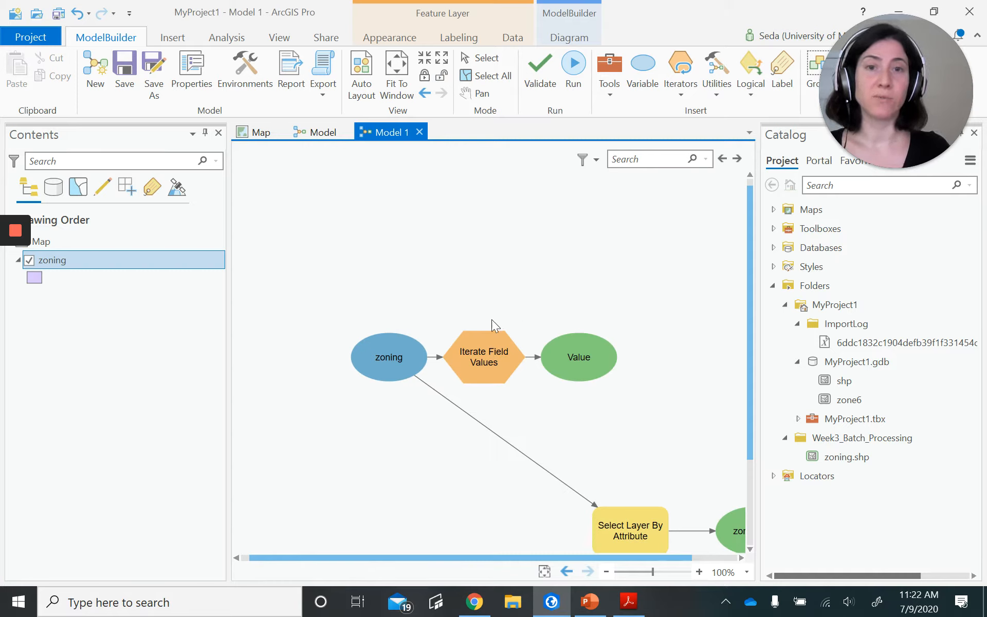
- Auto-arrange the model diagram and fit all its elements to the window
right_click(613, 220)
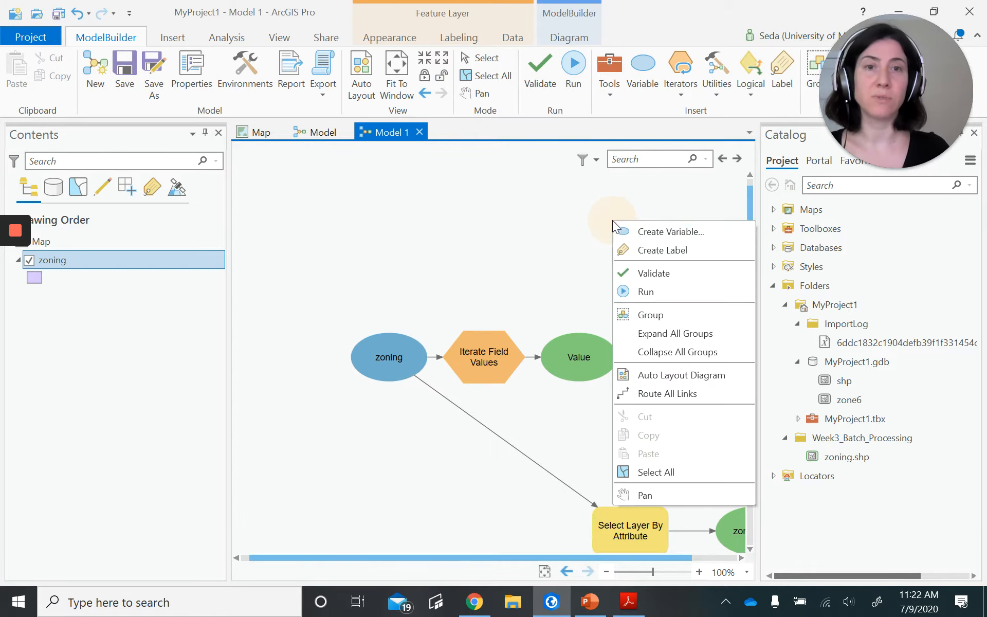
click(689, 377)
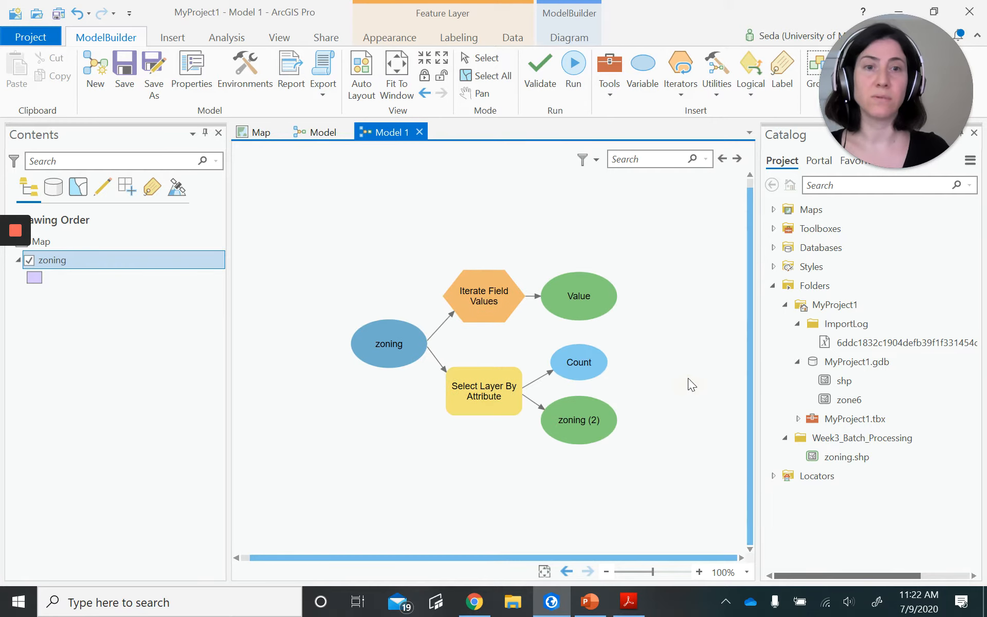
click(546, 571)
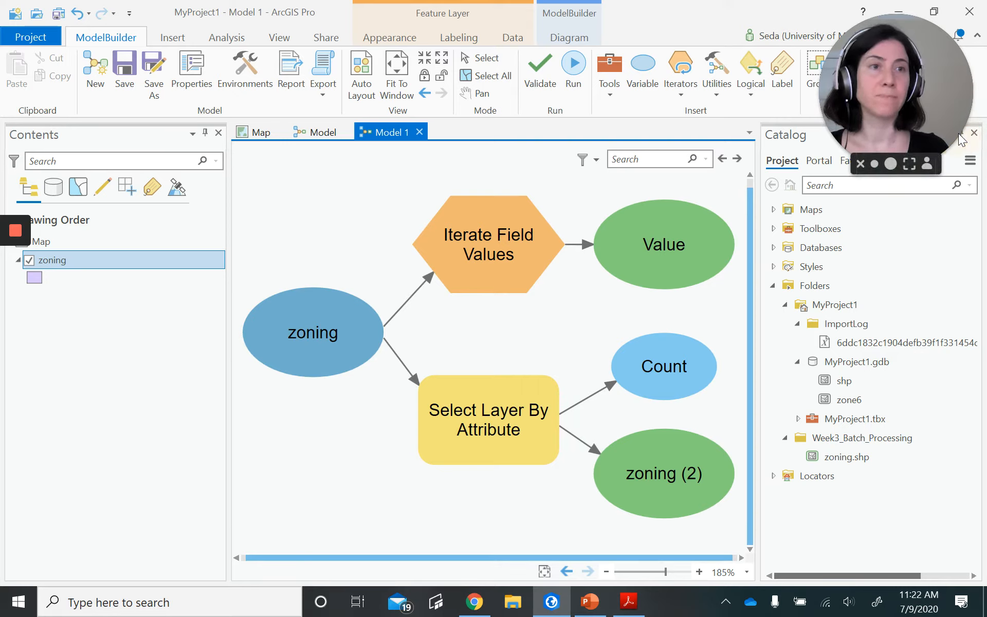
- Auto-hide the Catalog pane to give the model diagram more room
drag(929, 56, 768, 68)
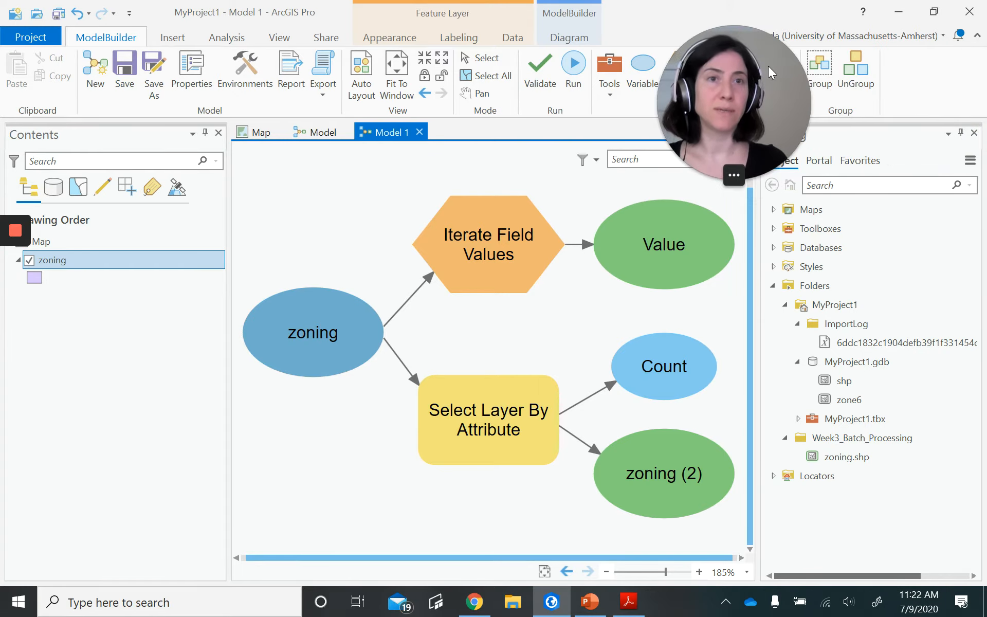
click(960, 132)
drag(729, 105, 836, 76)
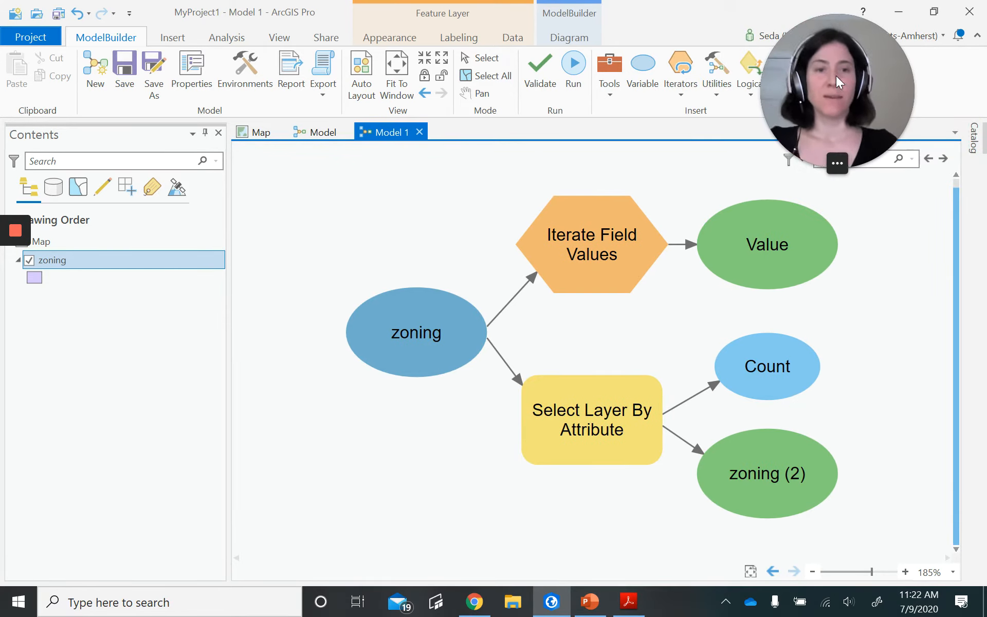